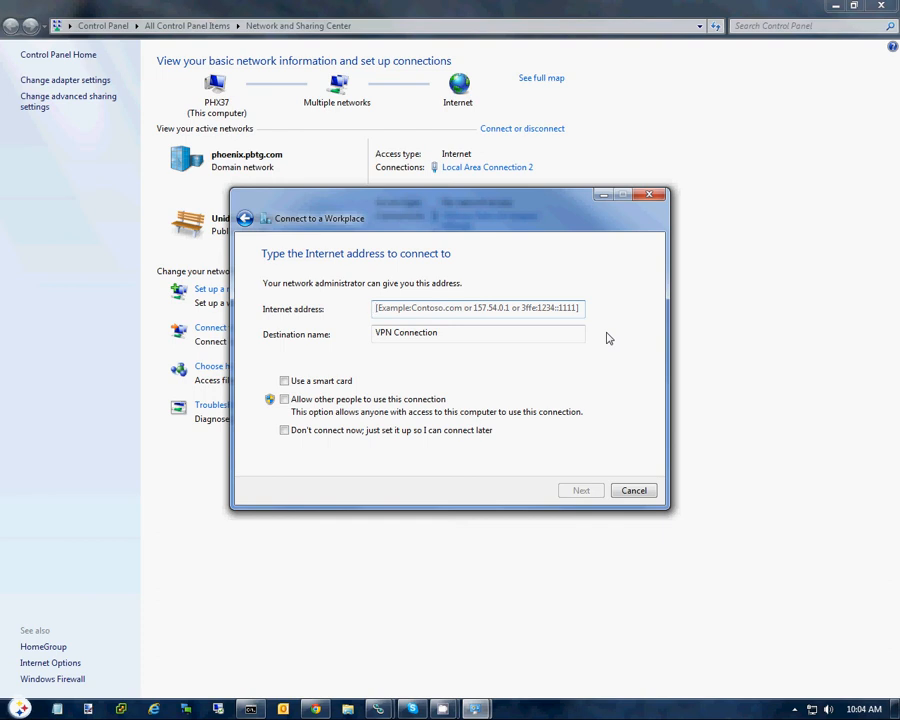
# Step: Set the Internet address of the new VPN connection to office.extreme.com
pyautogui.write('office.etreme.com')
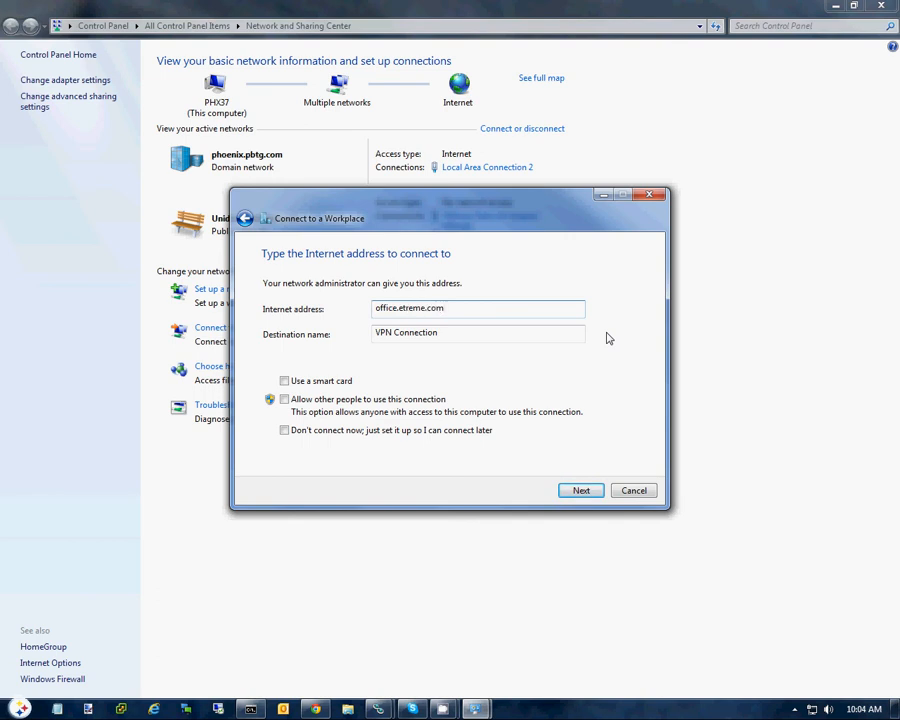
pyautogui.press('Tab')
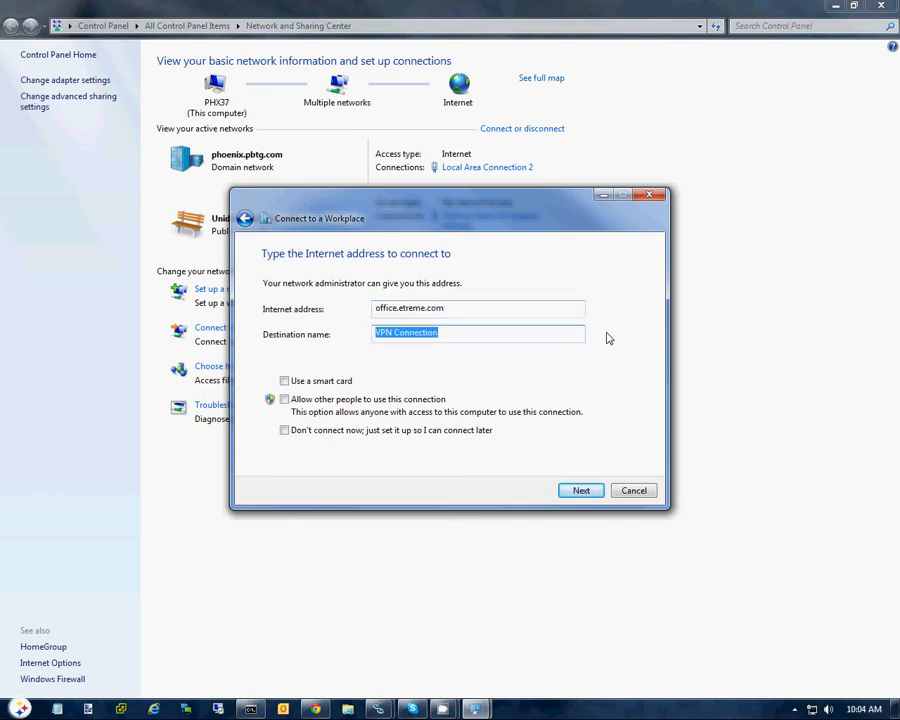
pyautogui.click(404, 308)
pyautogui.write('t')
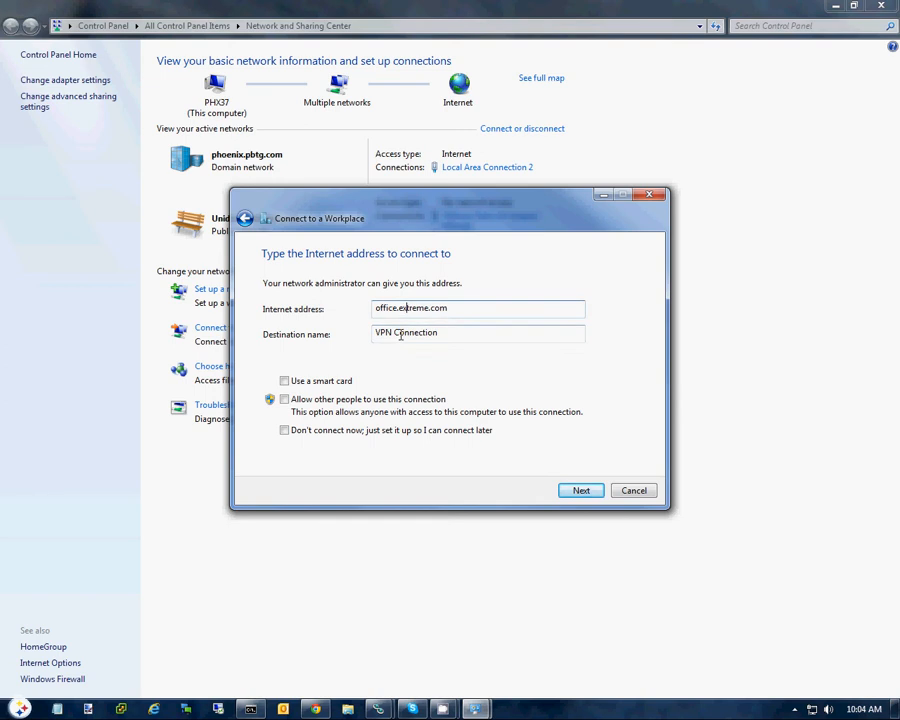
pyautogui.press('Tab')
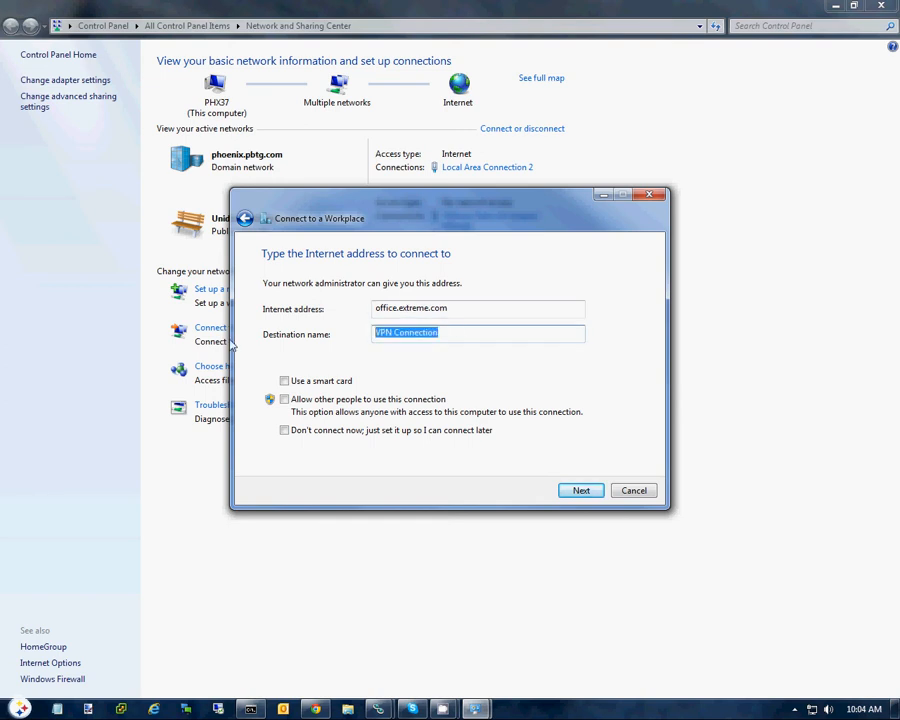
# Step: Name the destination Generic, choose to set it up without connecting now, and continue to the credentials
pyautogui.write('Generic')
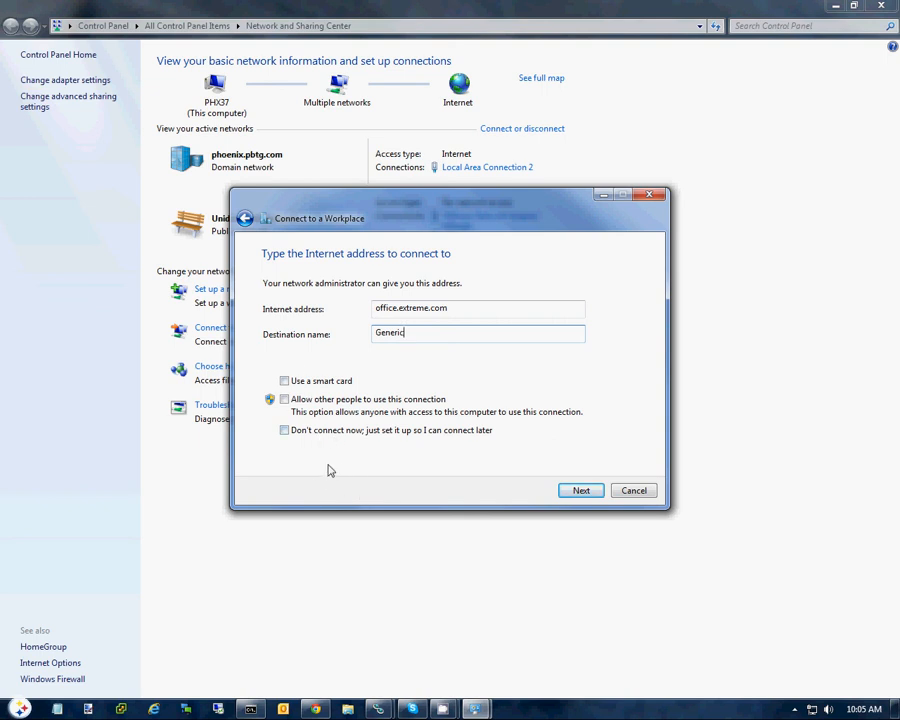
pyautogui.click(284, 430)
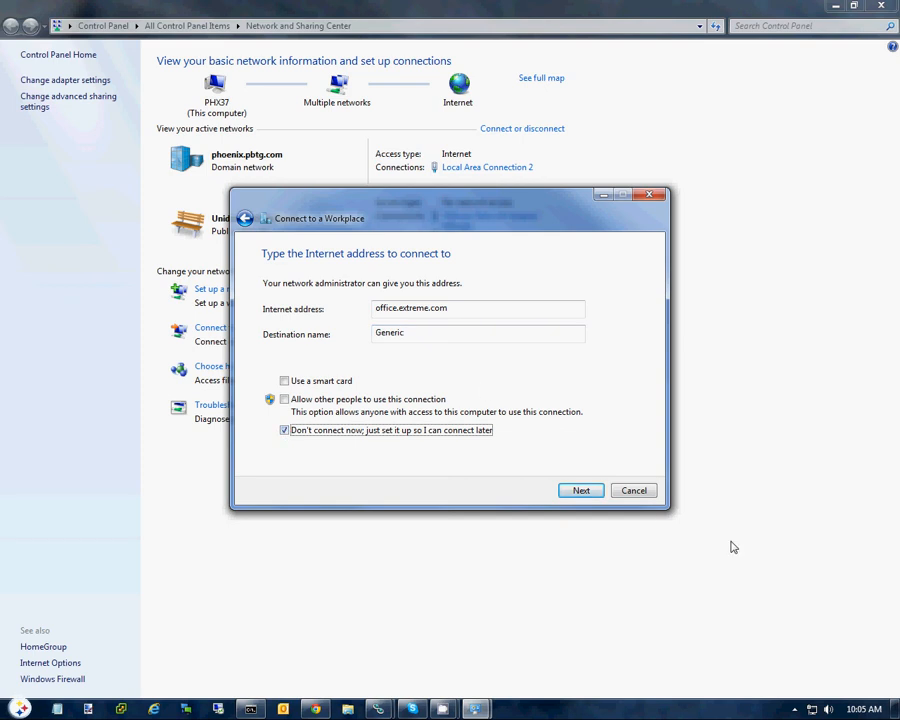
pyautogui.click(587, 491)
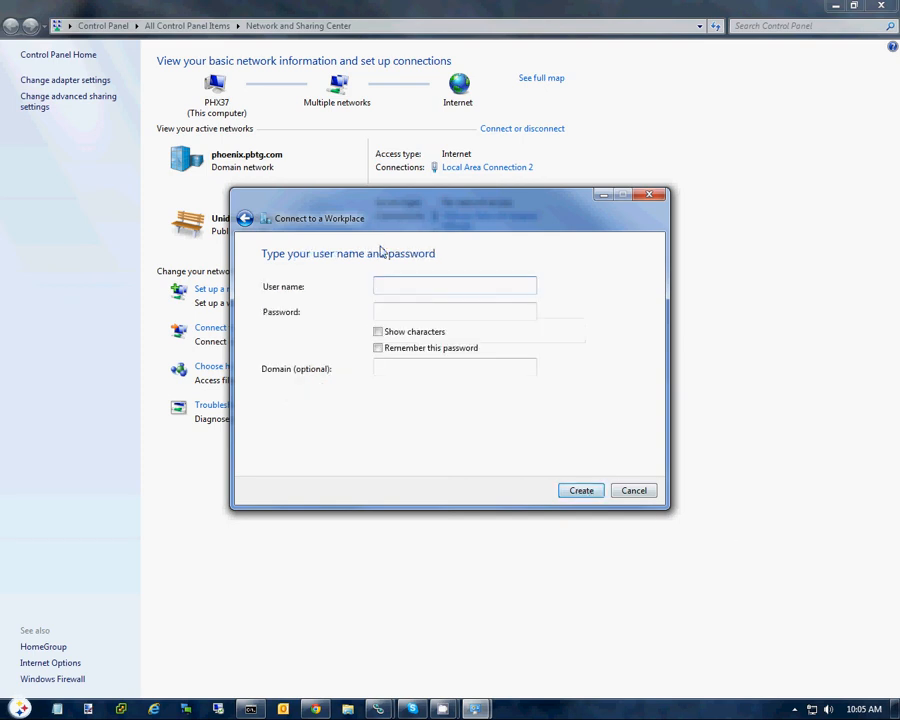
# Step: Enter the user name administrator and the account password, have the password remembered, and create the connection
pyautogui.write('administrator')
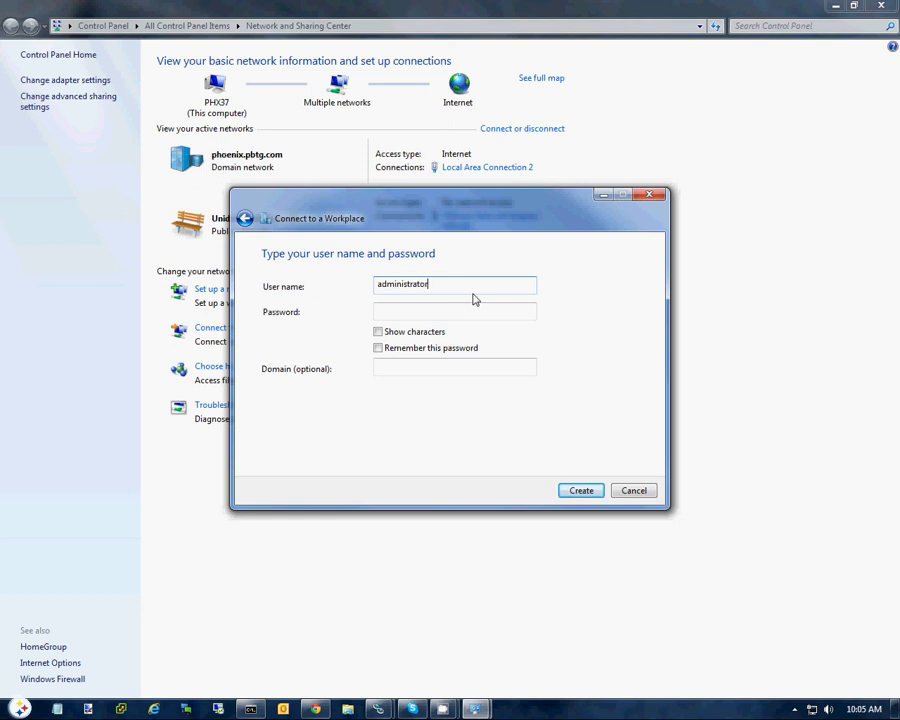
pyautogui.press('Tab')
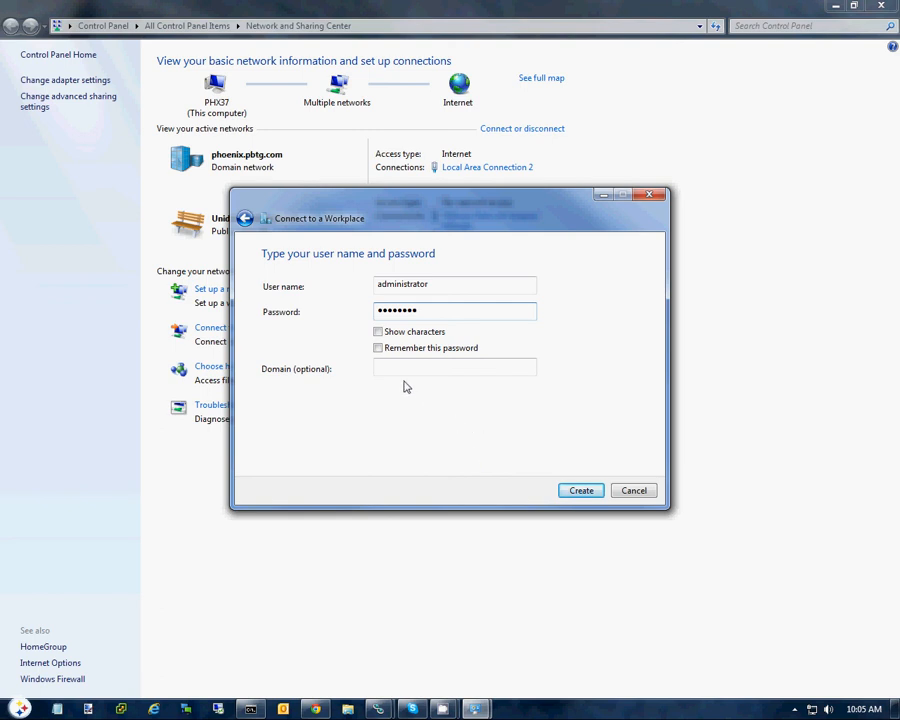
pyautogui.click(378, 348)
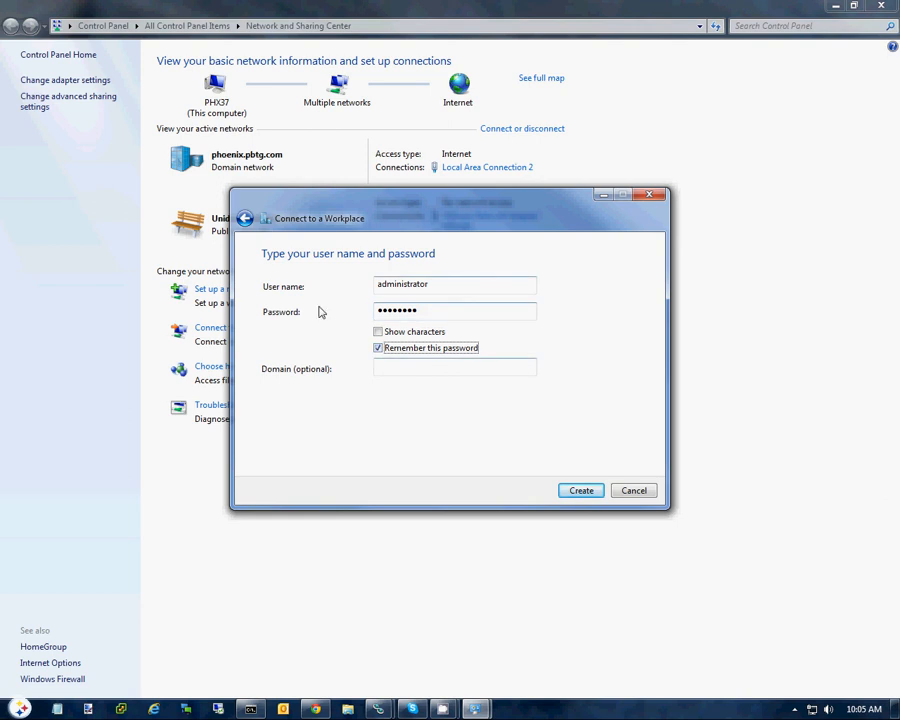
pyautogui.click(403, 366)
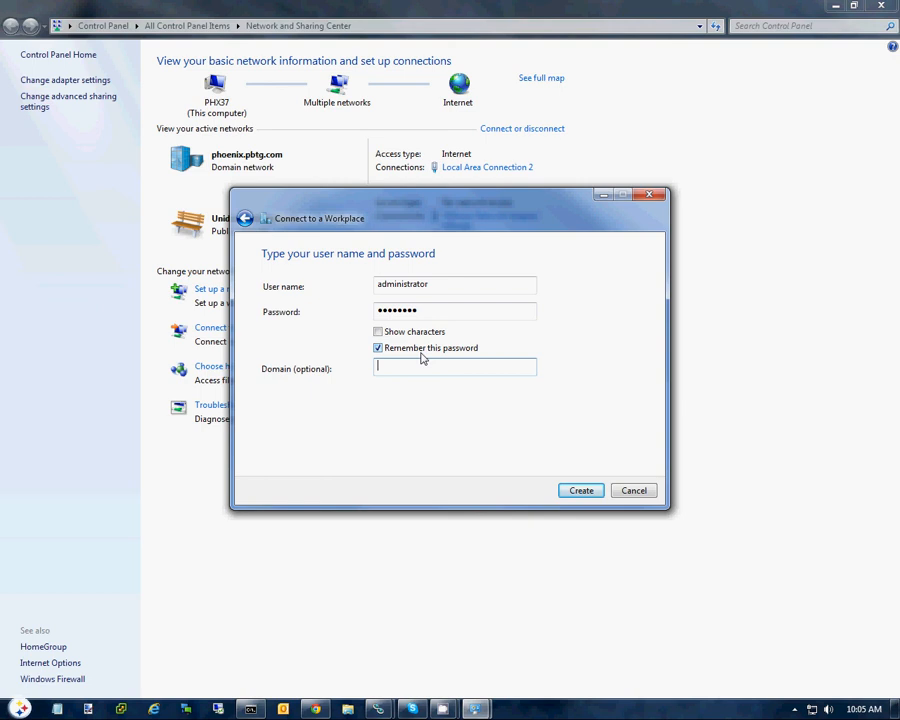
pyautogui.press('Return')
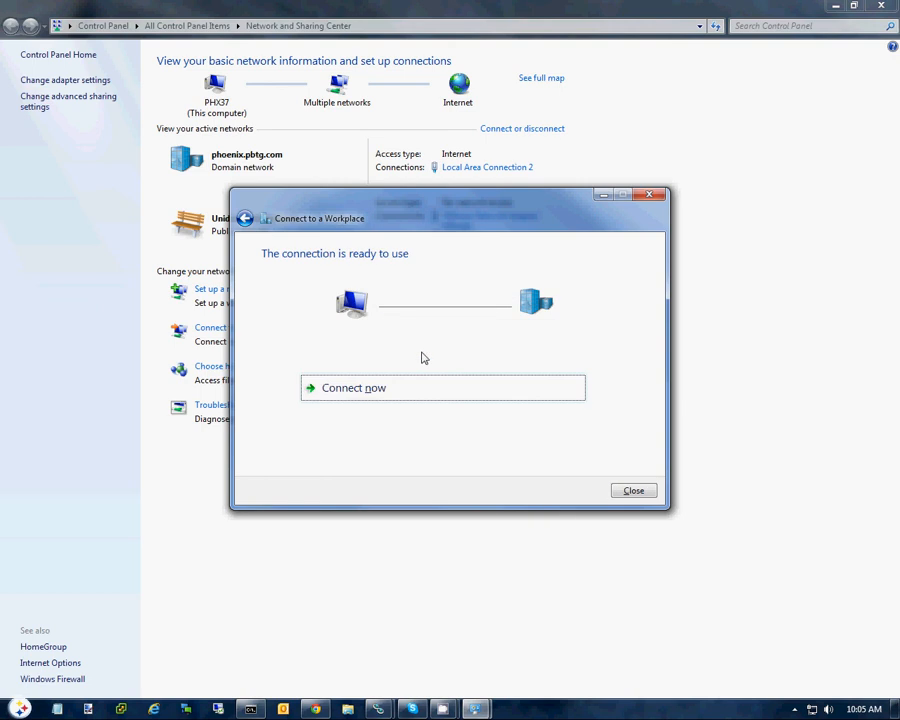
# Step: Return to the credentials, set the domain to ETREME, create the connection again and close the wizard
pyautogui.click(244, 218)
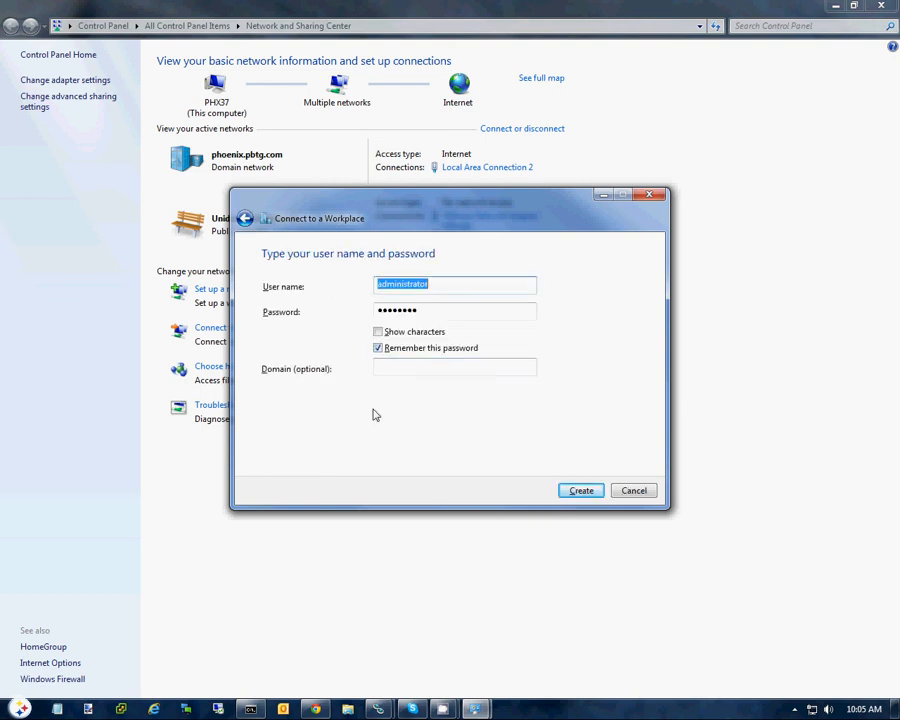
pyautogui.click(390, 364)
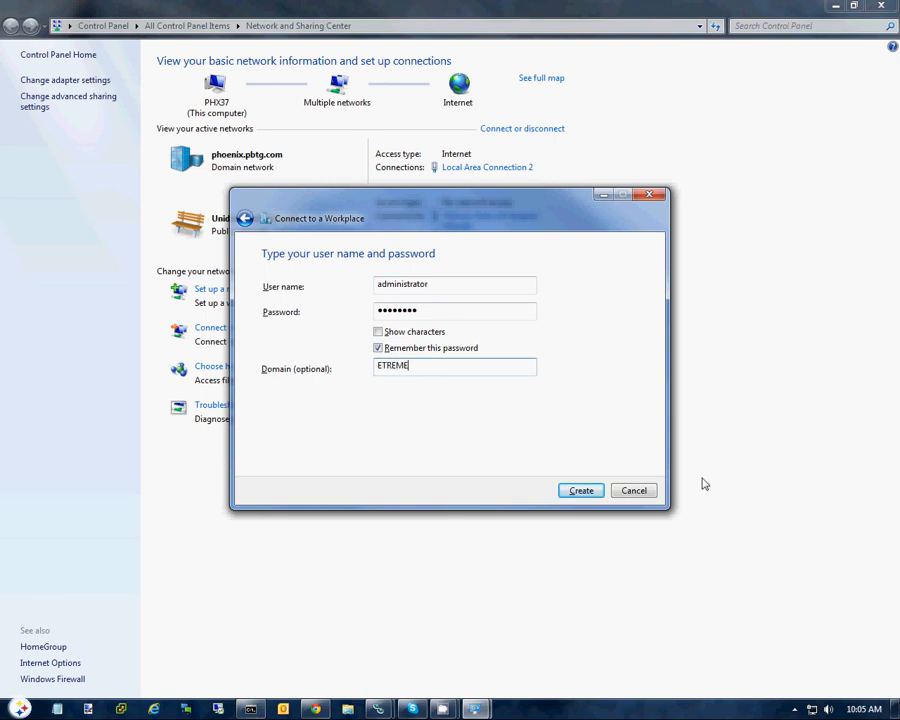
pyautogui.click(590, 492)
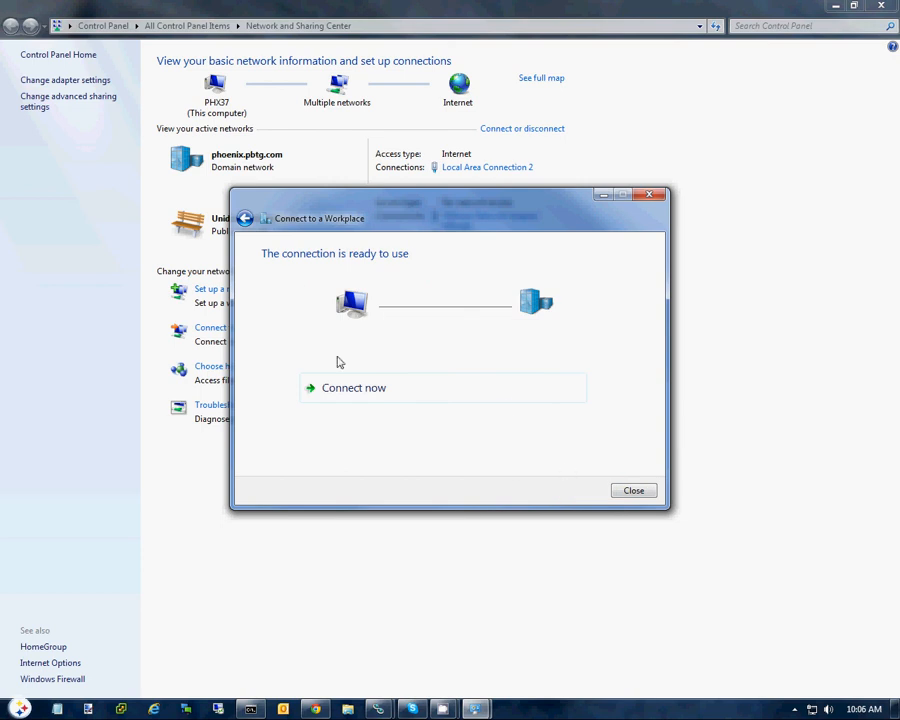
pyautogui.click(637, 490)
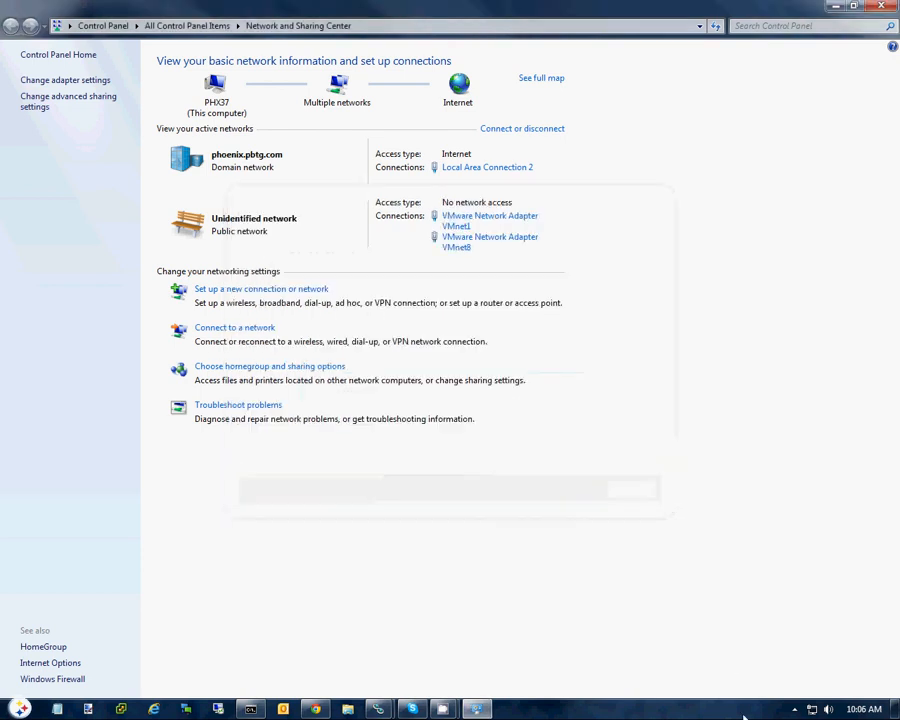
# Step: Find the Generic VPN among the available network connections and open its properties
pyautogui.click(793, 709)
pyautogui.click(812, 709)
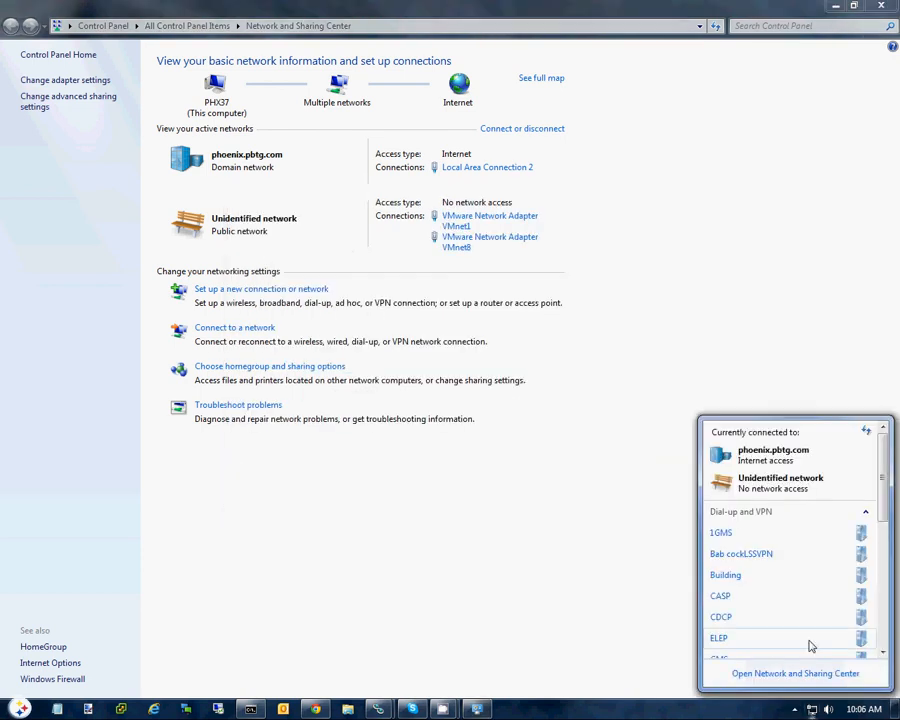
pyautogui.scroll(-5, 805, 645)
pyautogui.scroll(3, 785, 594)
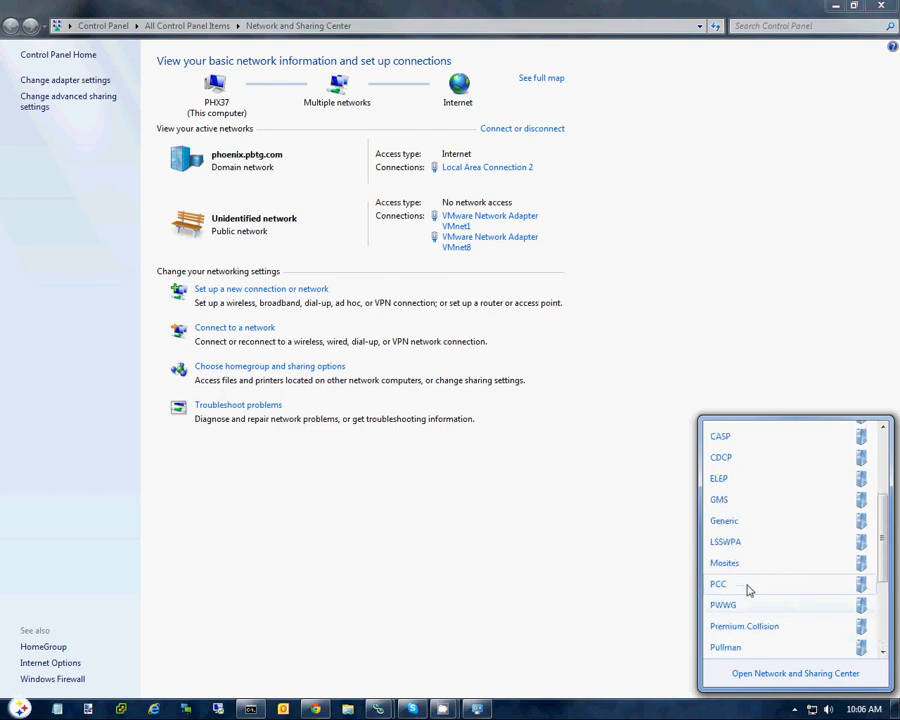
pyautogui.scroll(1, 748, 590)
pyautogui.rightClick(757, 563)
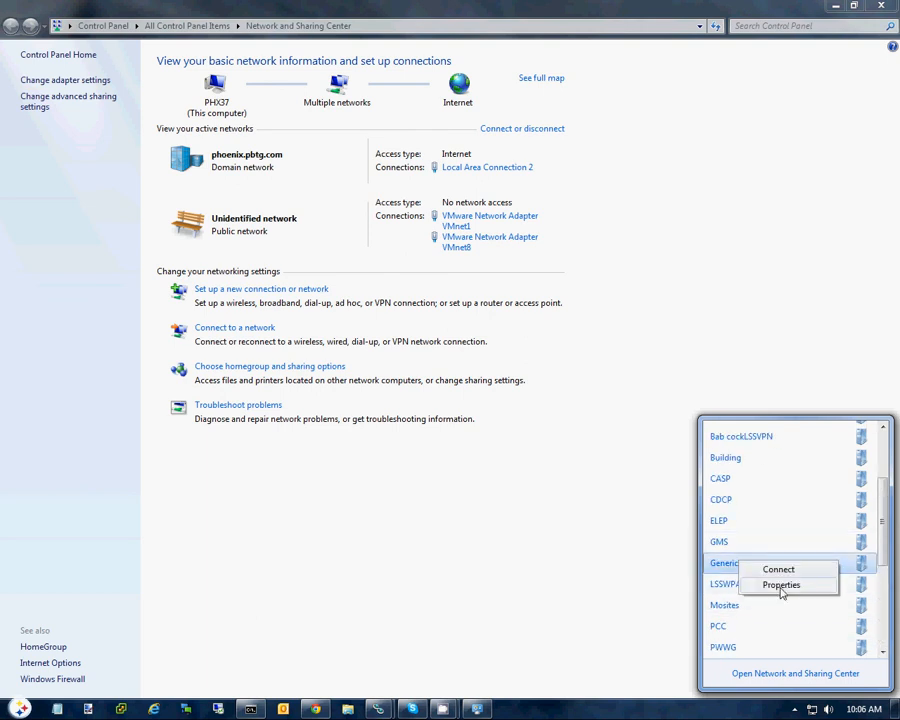
pyautogui.click(781, 585)
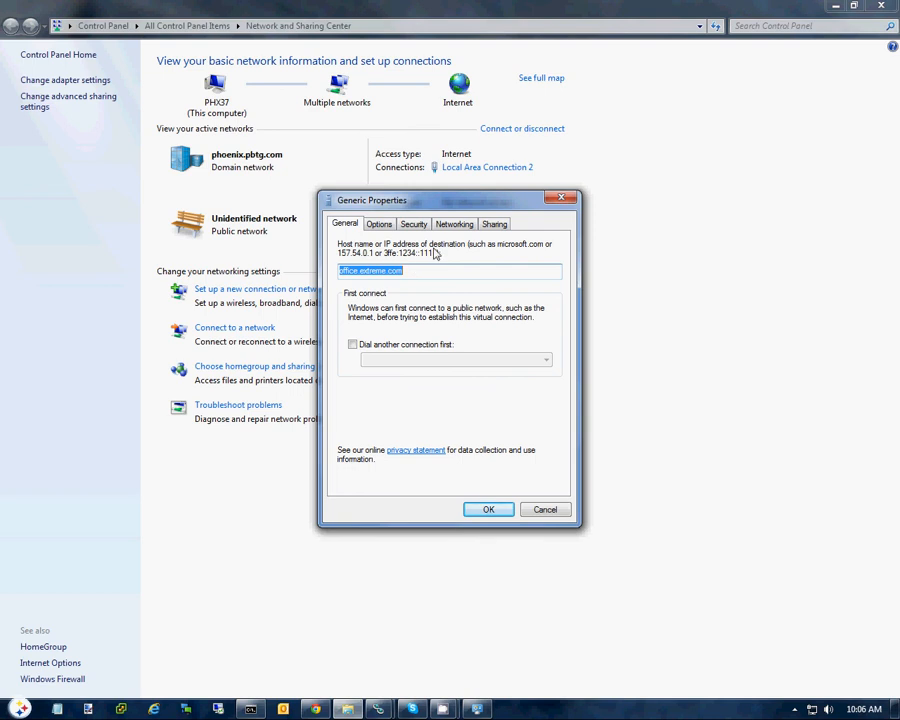
# Step: Turn off the use of the default gateway on the remote network in the connection's advanced IPv4 settings and accept
pyautogui.click(453, 224)
pyautogui.click(368, 272)
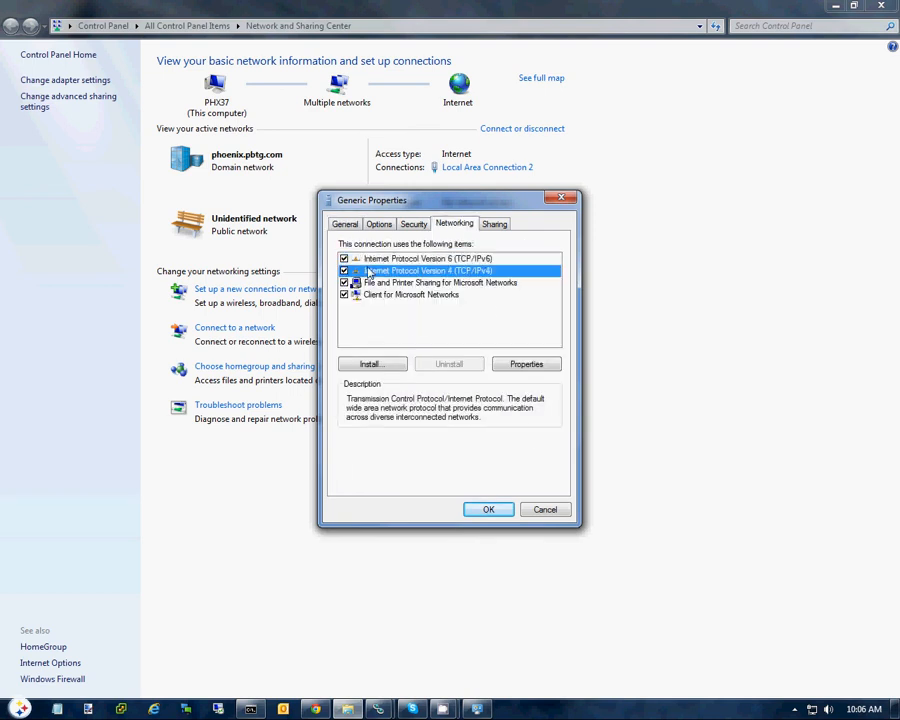
pyautogui.doubleClick(368, 272)
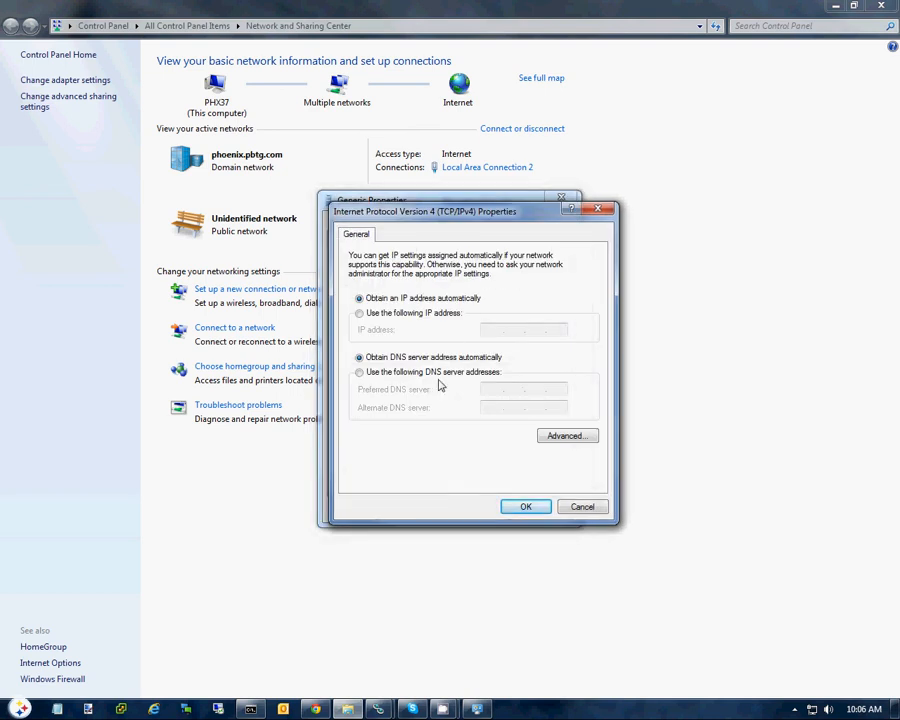
pyautogui.click(581, 506)
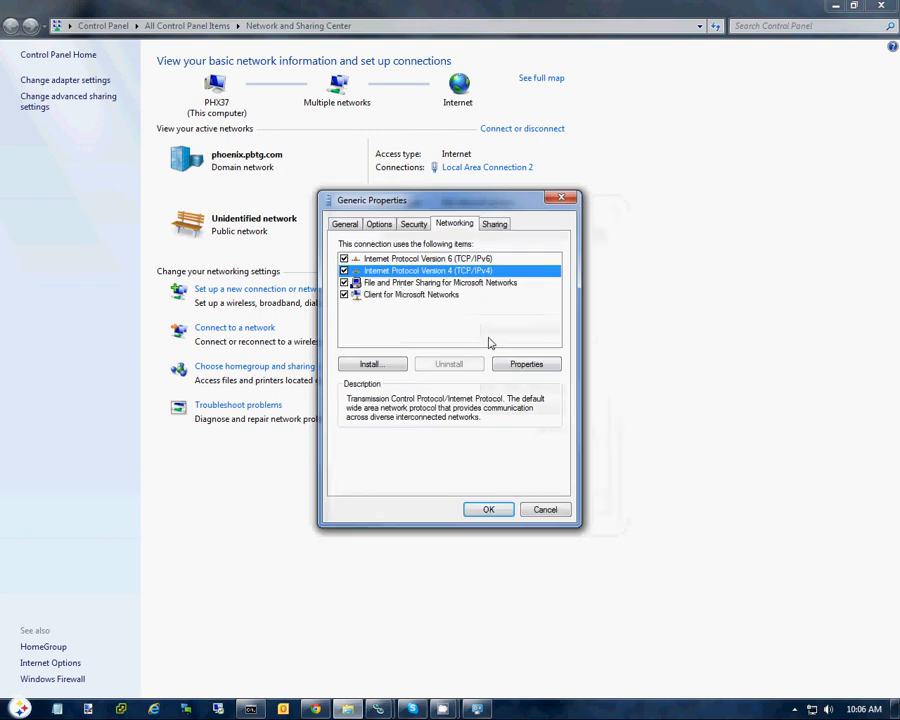
pyautogui.doubleClick(410, 271)
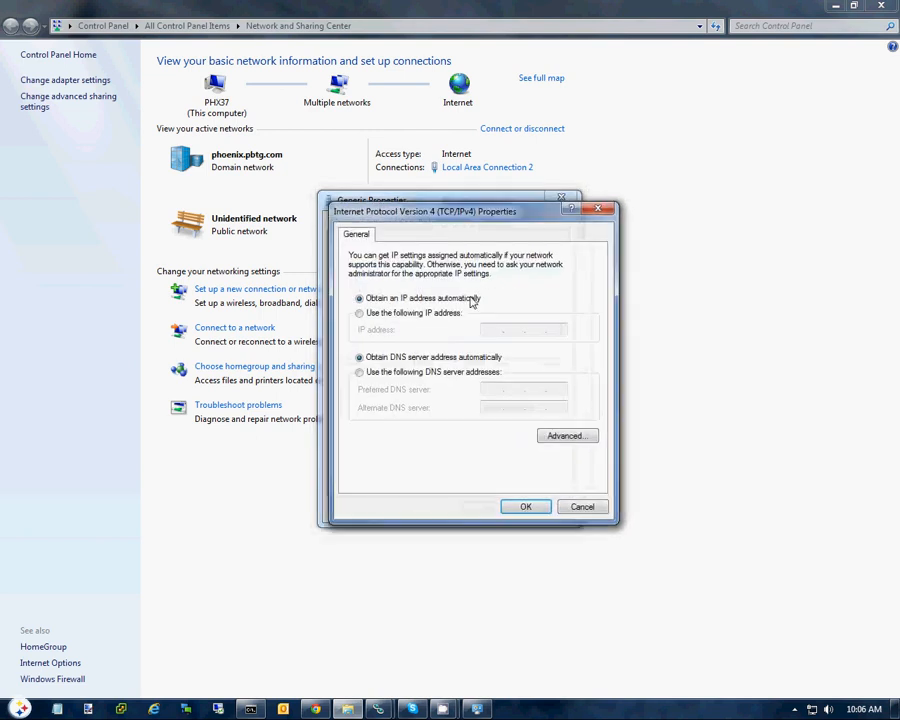
pyautogui.click(584, 436)
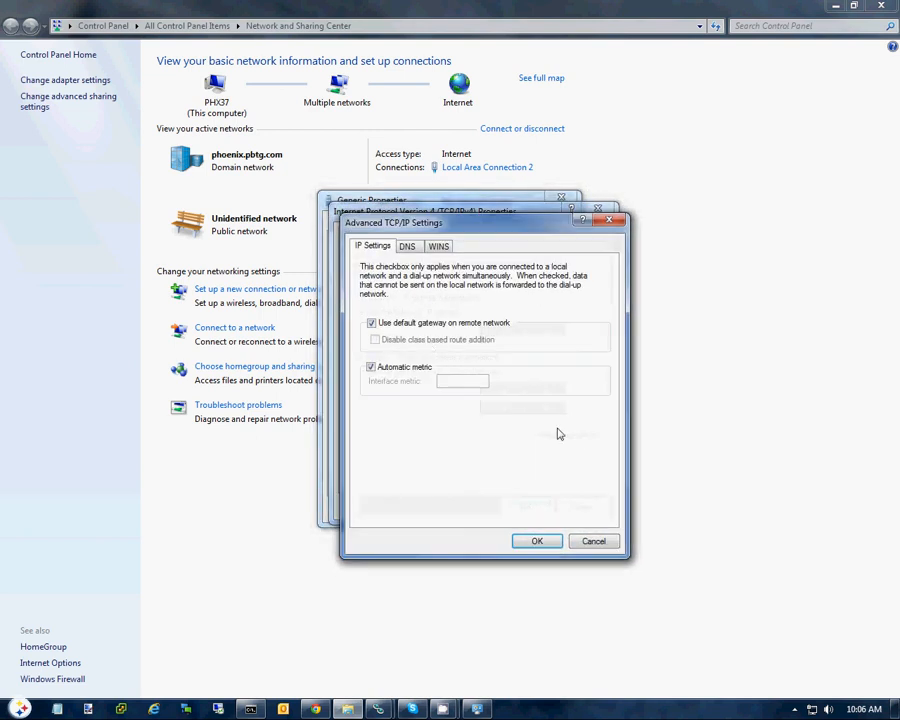
pyautogui.click(372, 323)
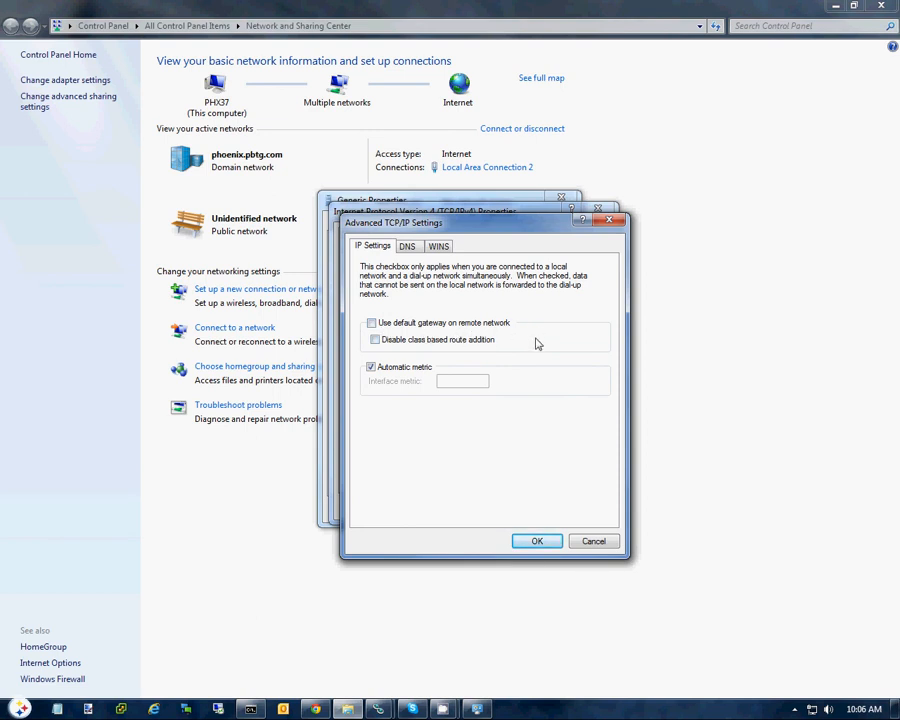
pyautogui.click(540, 541)
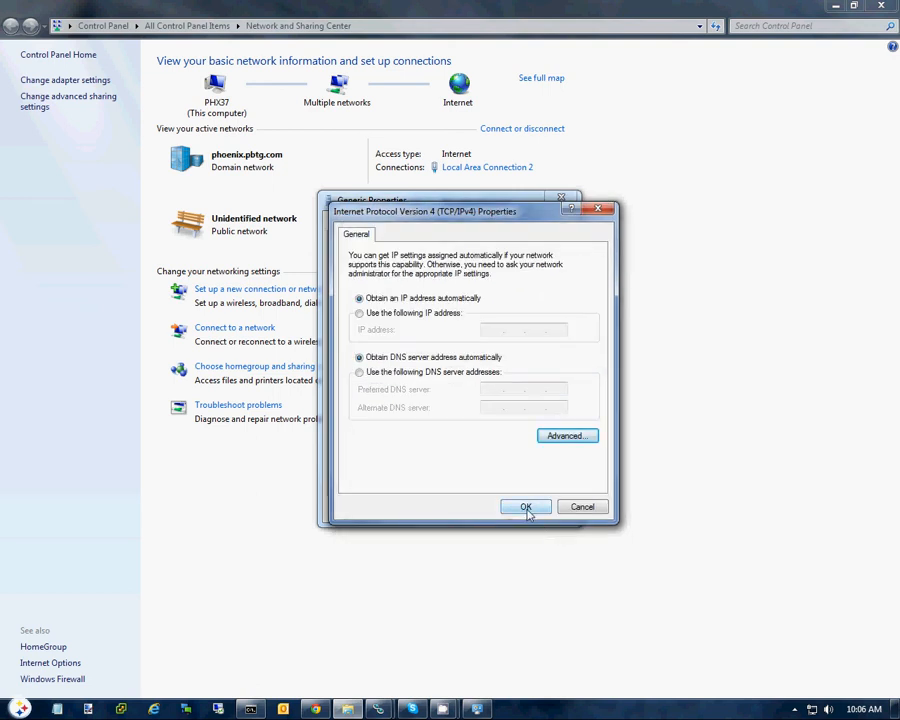
pyautogui.click(526, 507)
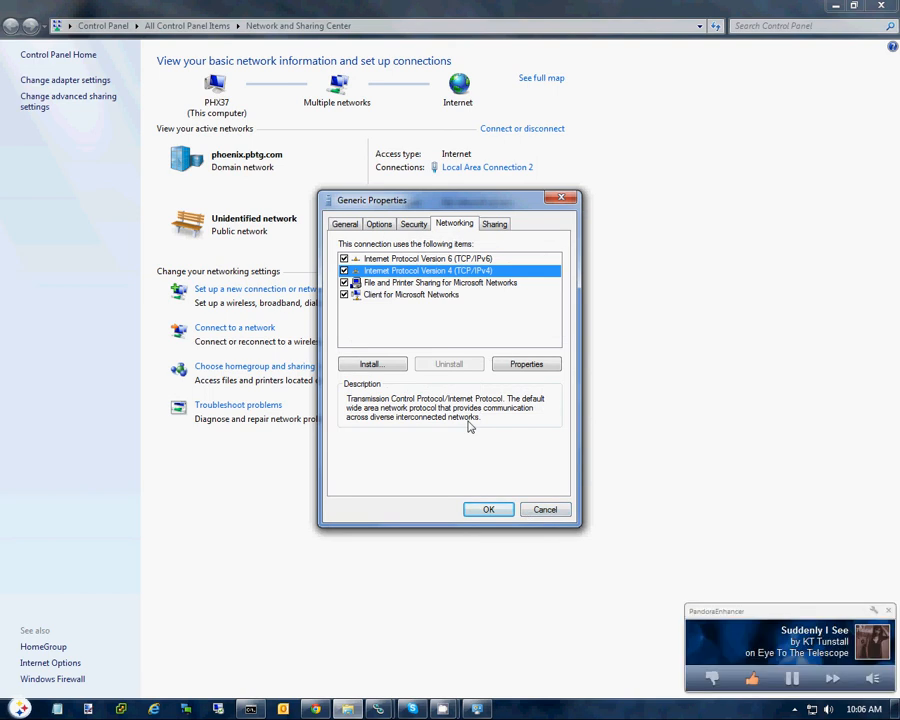
# Step: Check the connection's advanced IPv6 settings, accept them, and save the Generic connection's properties
pyautogui.doubleClick(441, 259)
pyautogui.click(648, 453)
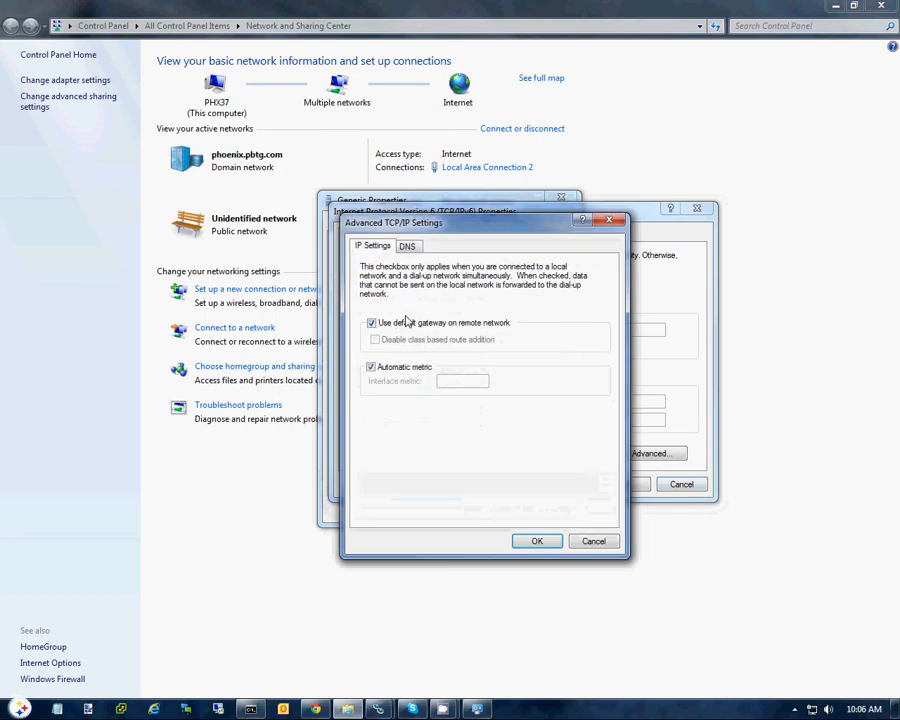
pyautogui.click(414, 266)
pyautogui.click(545, 545)
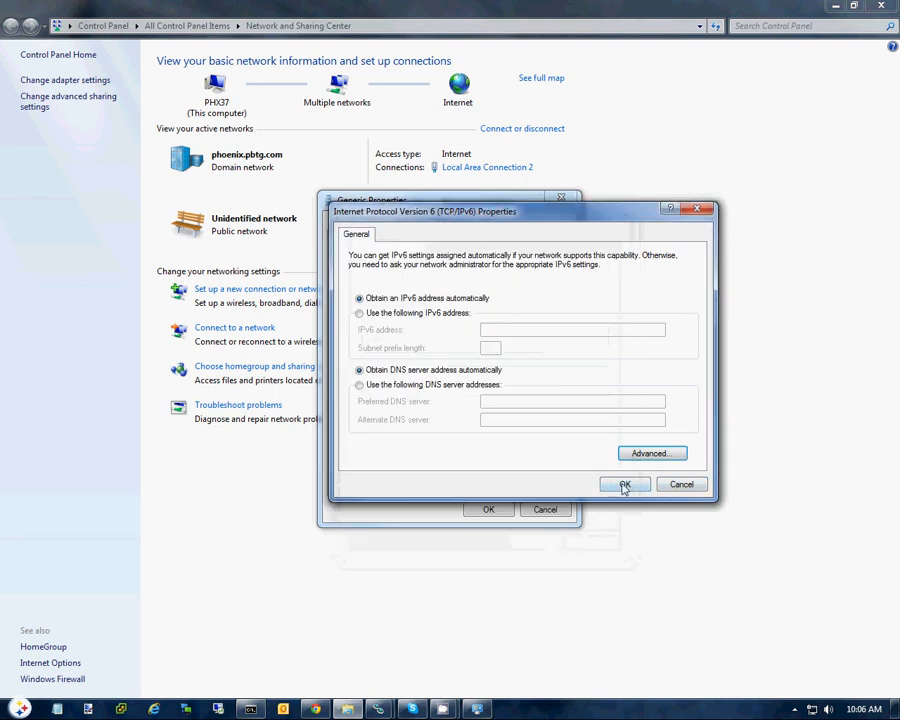
pyautogui.click(623, 484)
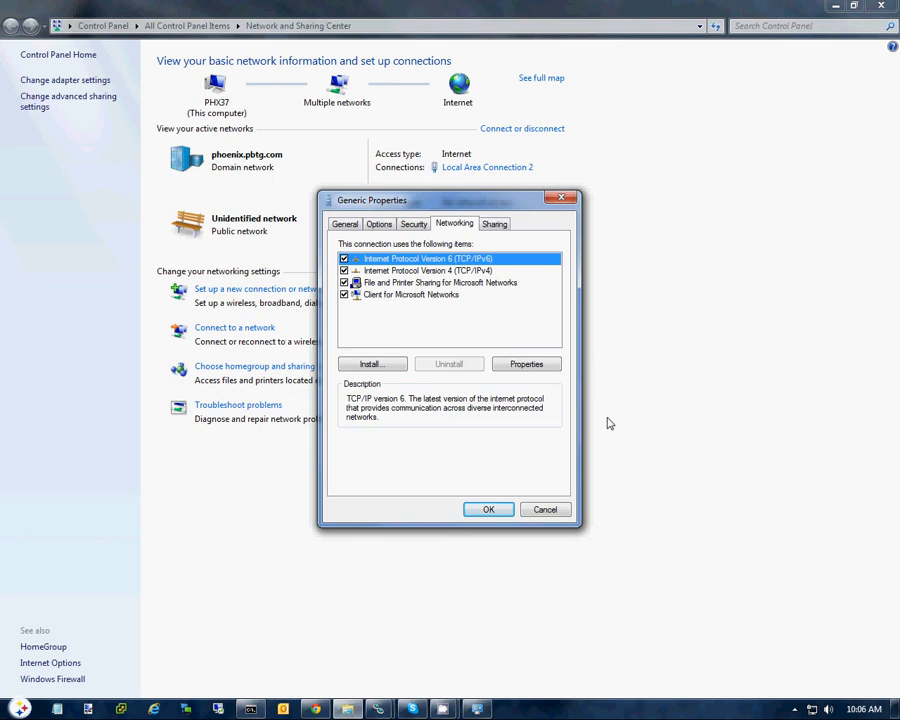
pyautogui.click(500, 510)
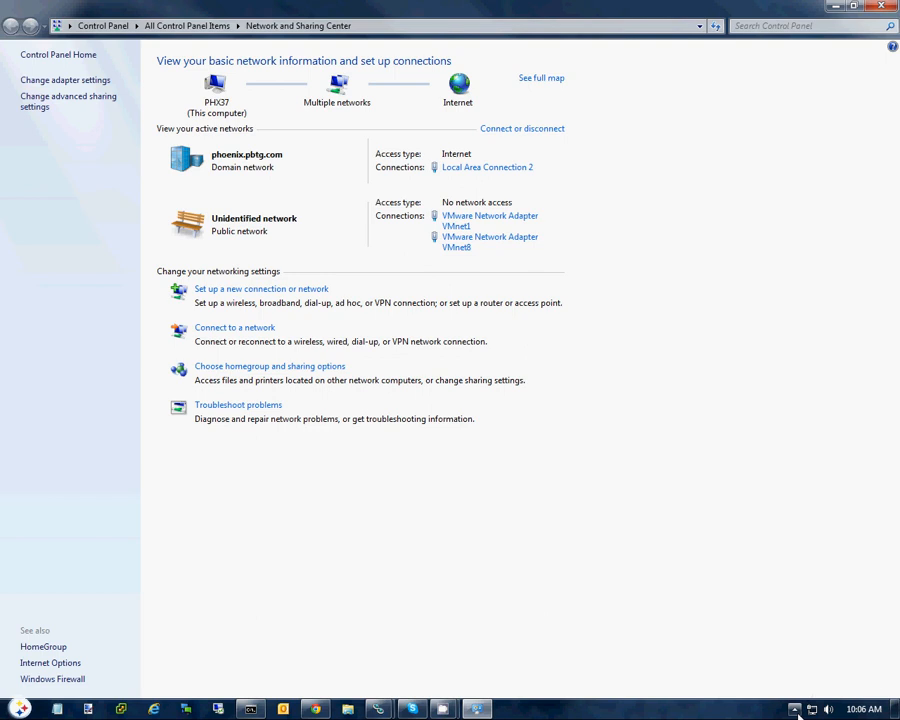
# Step: Look through the hidden notification icons and the list of available dial-up and VPN connections, and close the list
pyautogui.click(795, 709)
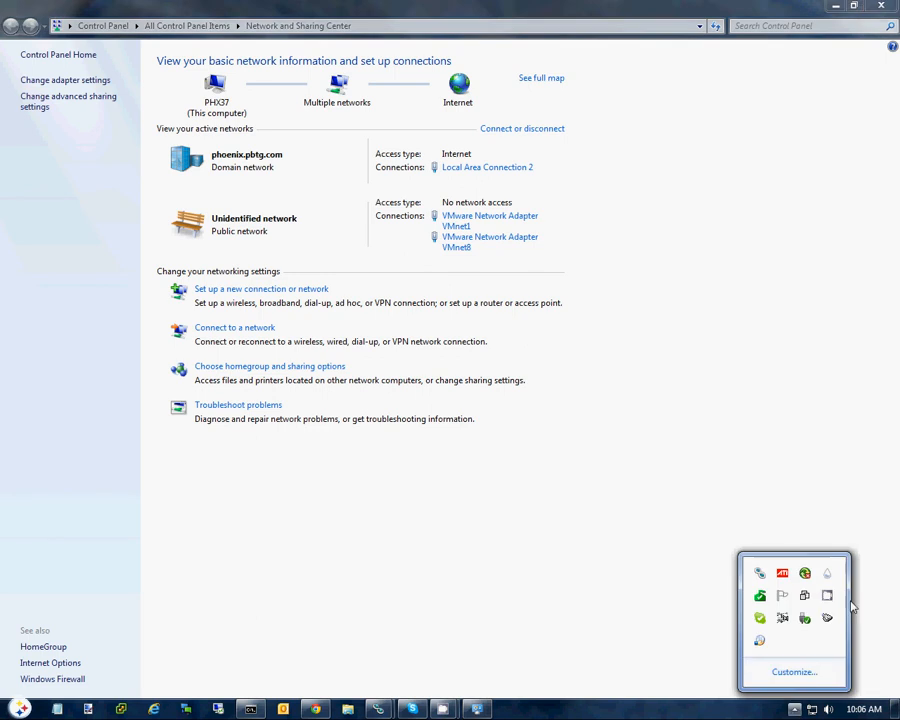
pyautogui.click(804, 598)
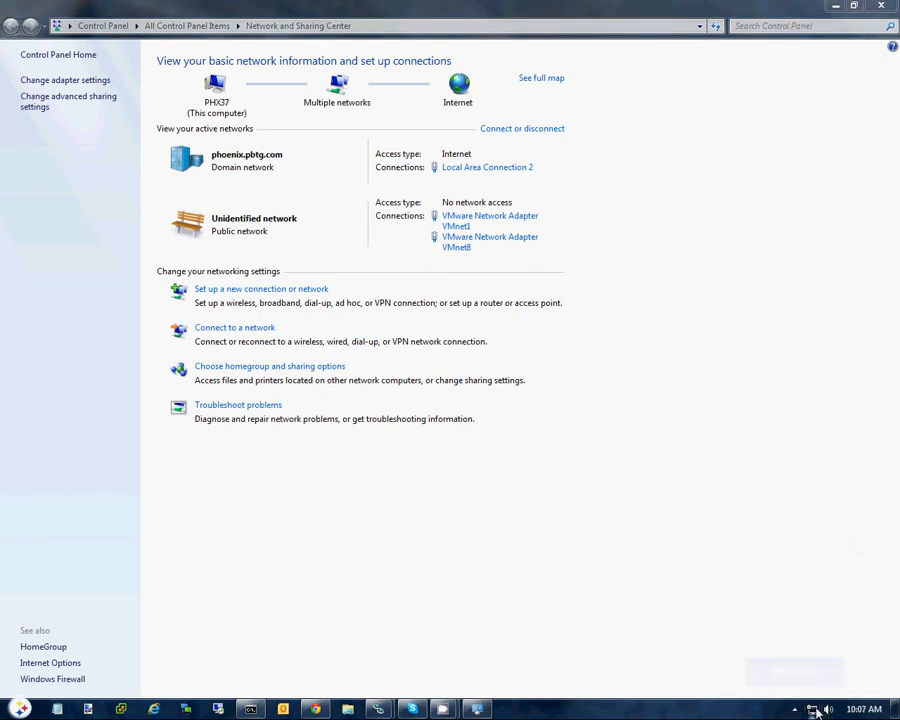
pyautogui.scroll(-6, 775, 552)
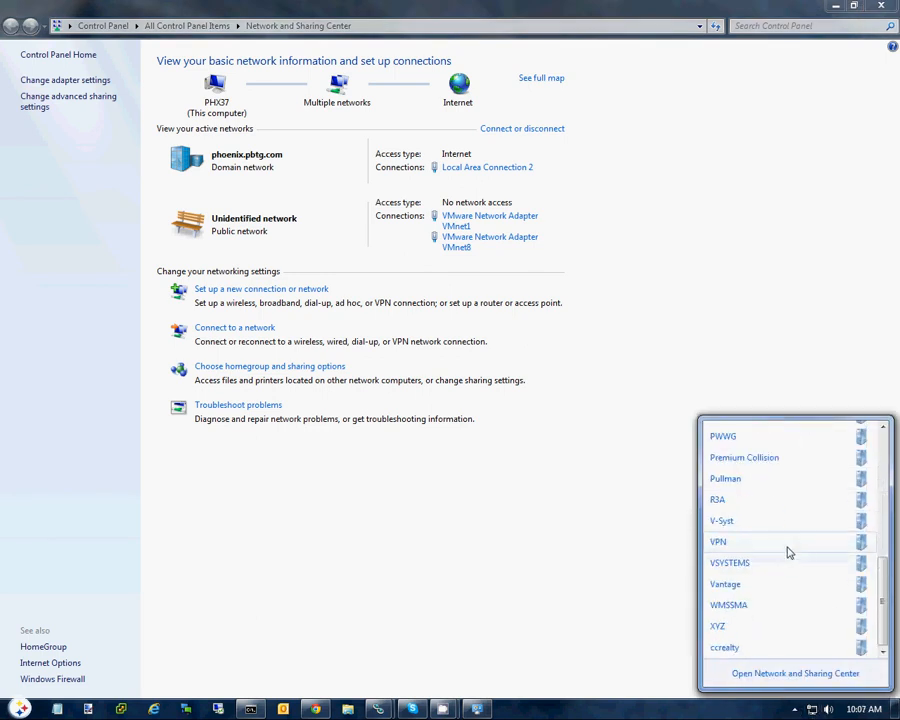
pyautogui.scroll(8, 759, 566)
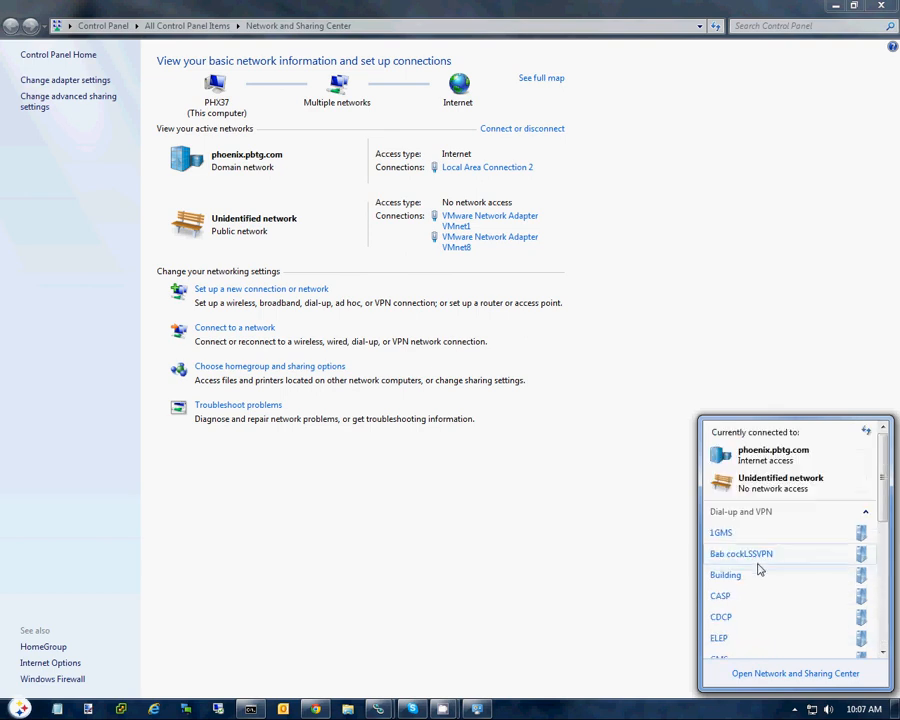
pyautogui.click(590, 484)
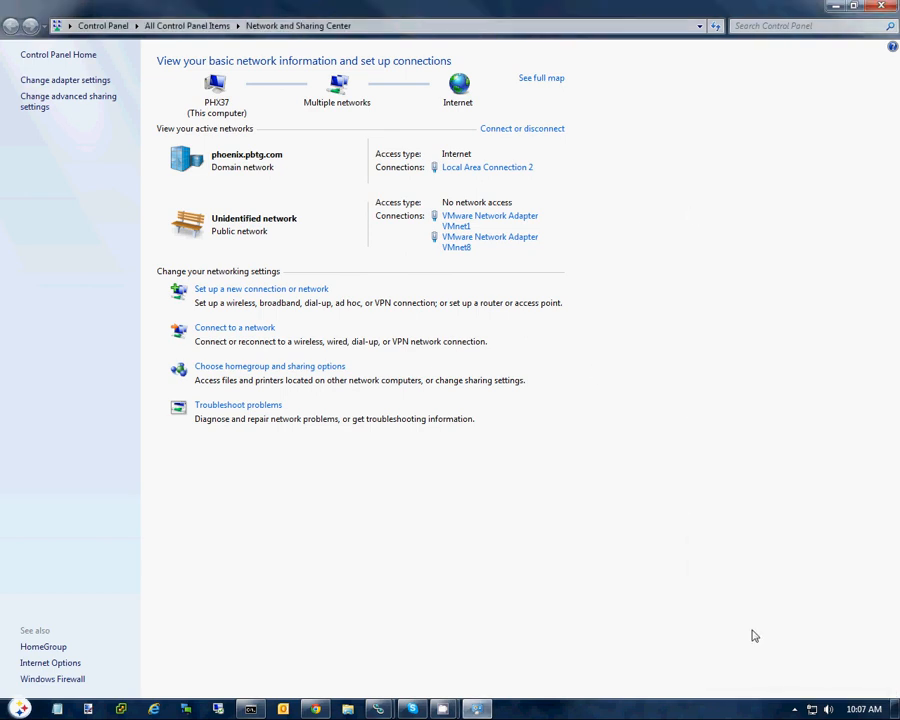
# Step: Find the Generic VPN among the available network connections and connect to it with the saved credentials
pyautogui.click(812, 710)
pyautogui.scroll(-3, 785, 496)
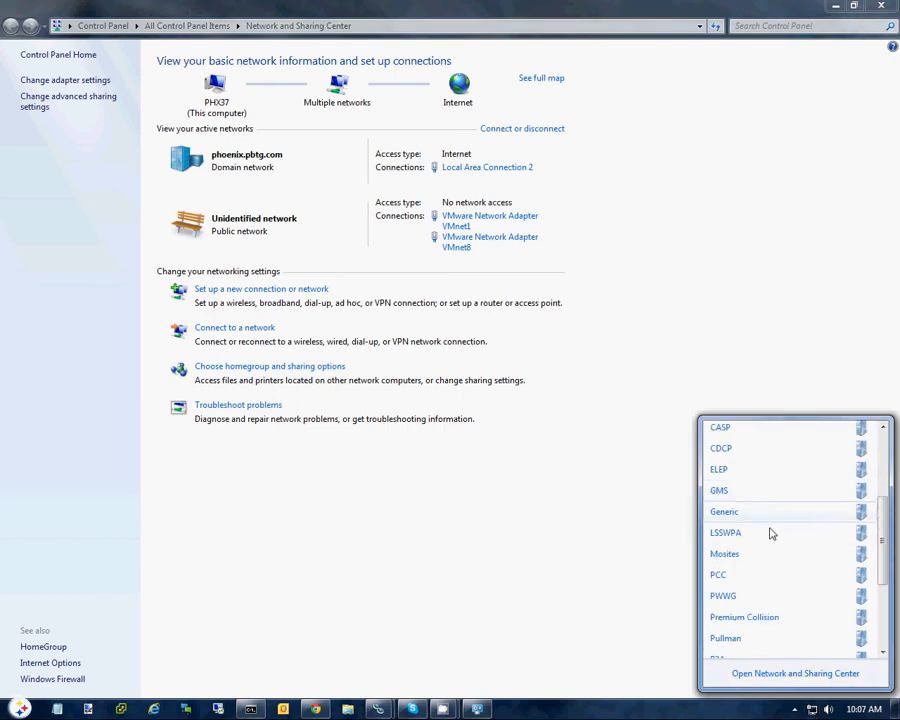
pyautogui.click(775, 517)
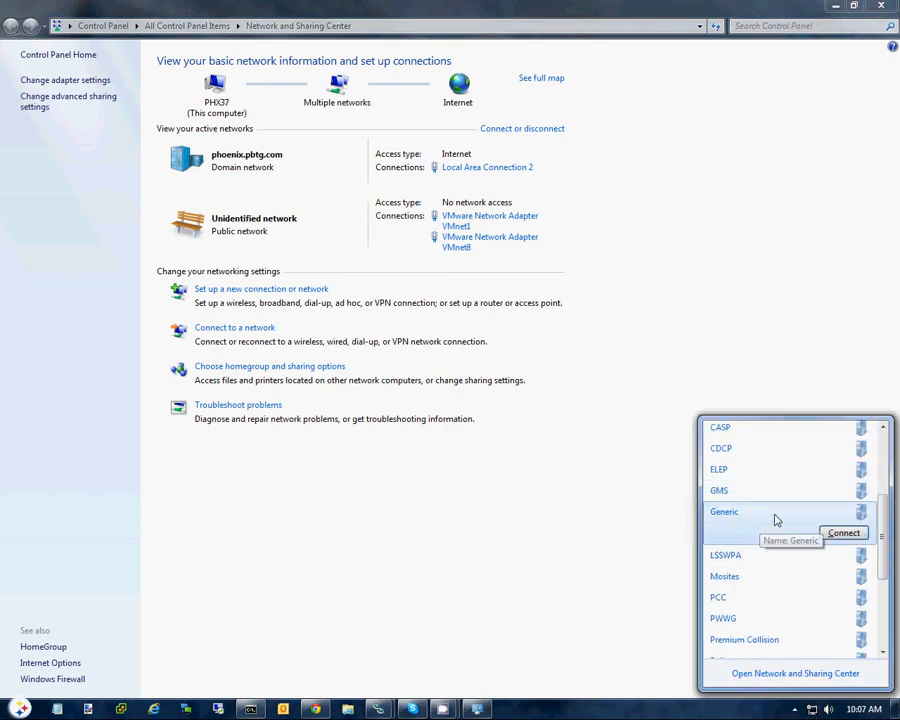
pyautogui.click(840, 533)
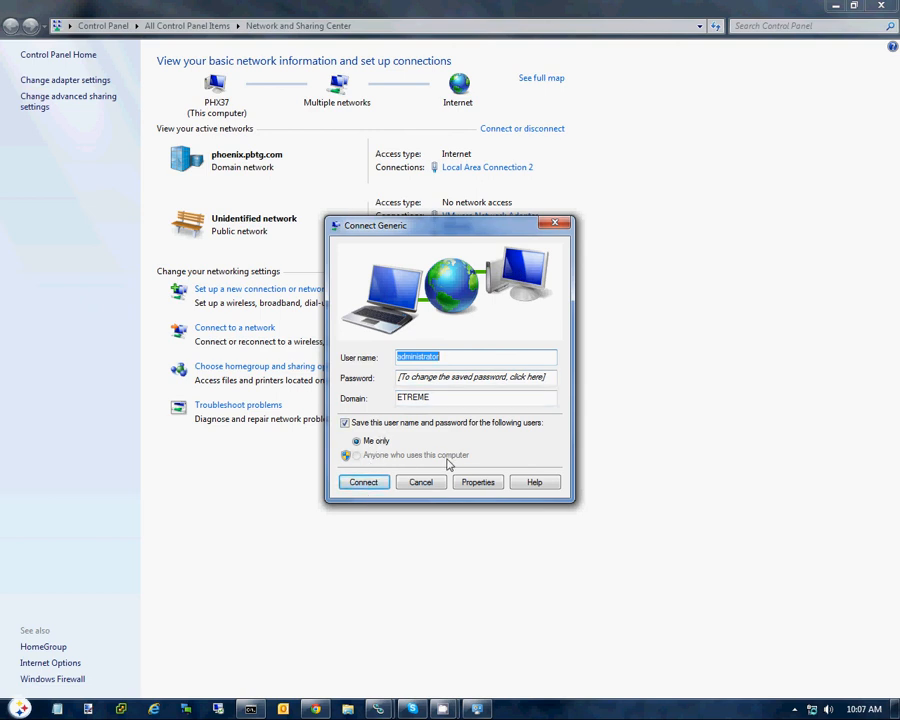
pyautogui.click(376, 487)
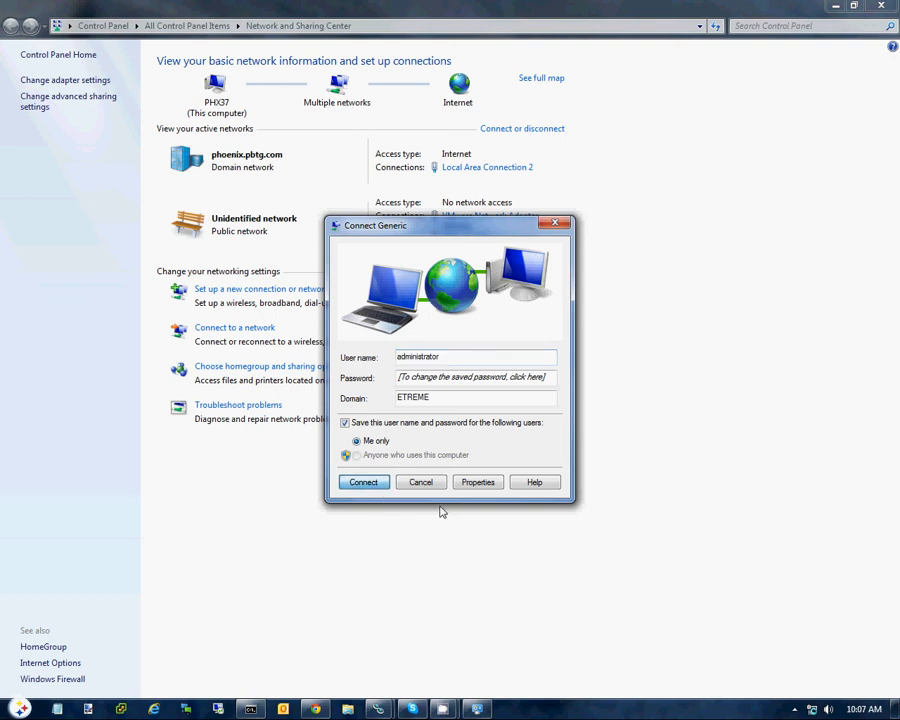